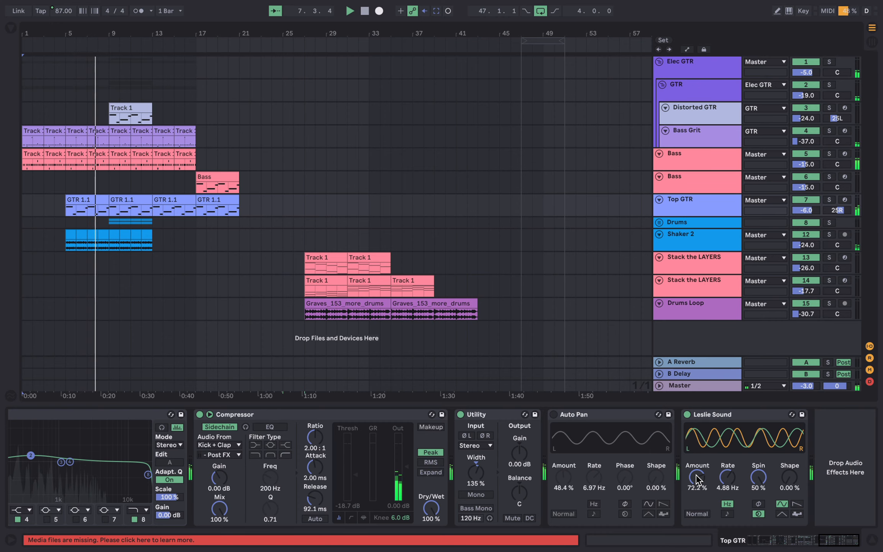
Select the Distorted GTR track and scroll through its device chain.
left_click(694, 116)
scroll(641, 475, "right", 5)
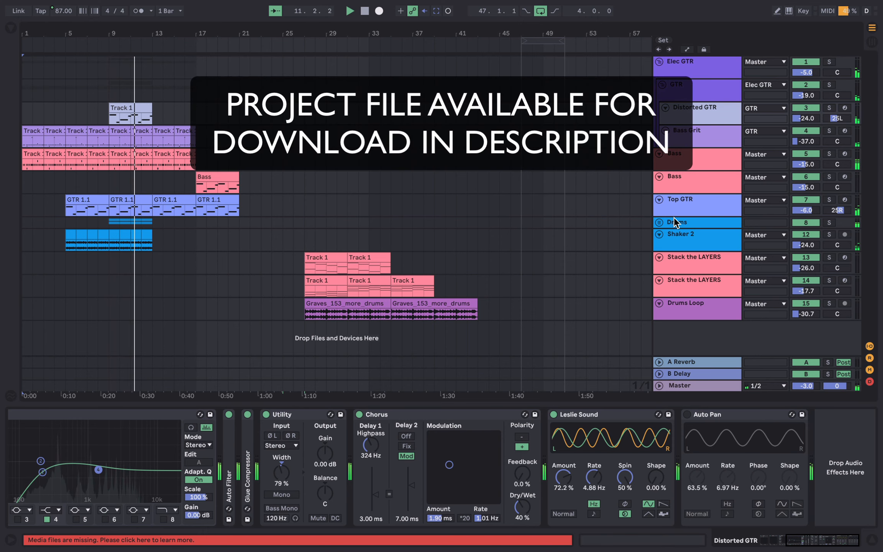
Select the Shaker 2 track and scroll through its device chain to the Auto Pan.
left_click(684, 239)
left_click(659, 495)
scroll(658, 495, "right", 8)
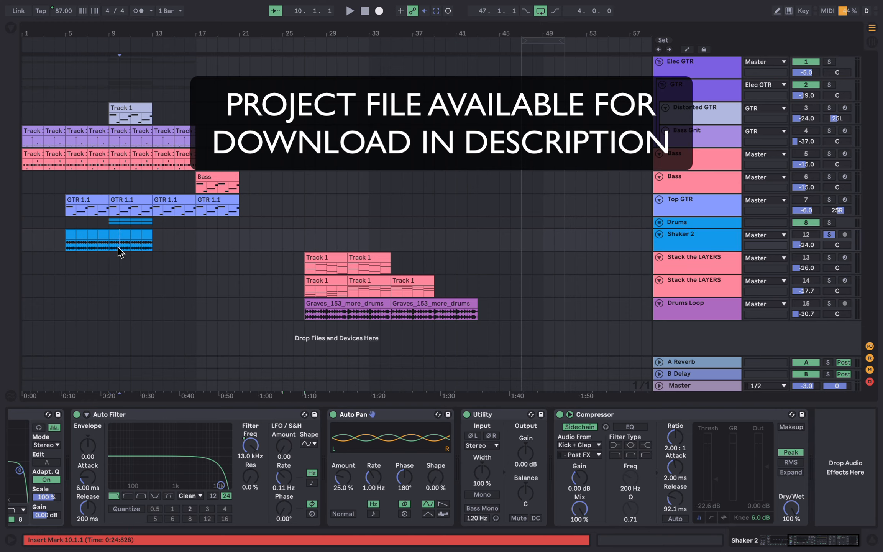
Set the Shaker 2 Auto Pan amount to 100% and start playback to hear it.
left_click_drag(334, 477, 340, 479)
key("space")
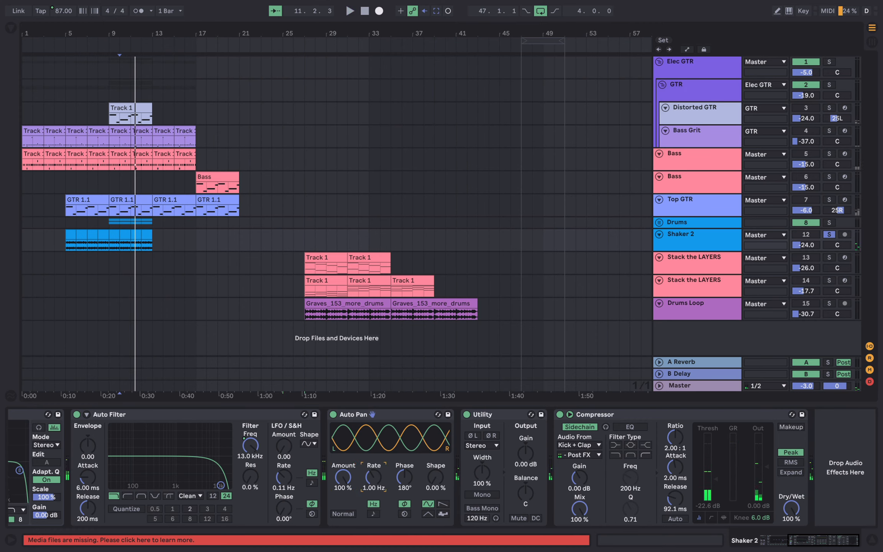
Raise the Shaker 2 Auto Pan rate to about 7.8 Hz and restart playback.
left_click_drag(373, 477, 373, 458)
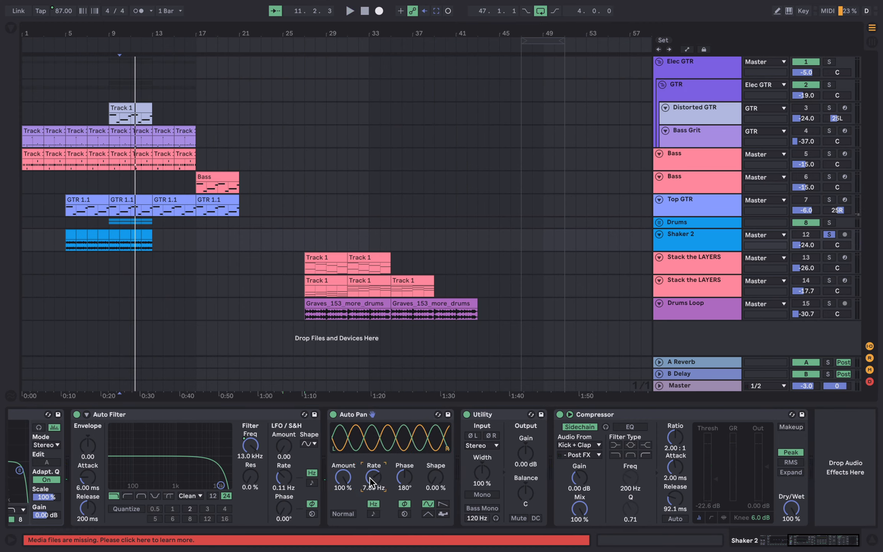
key("space")
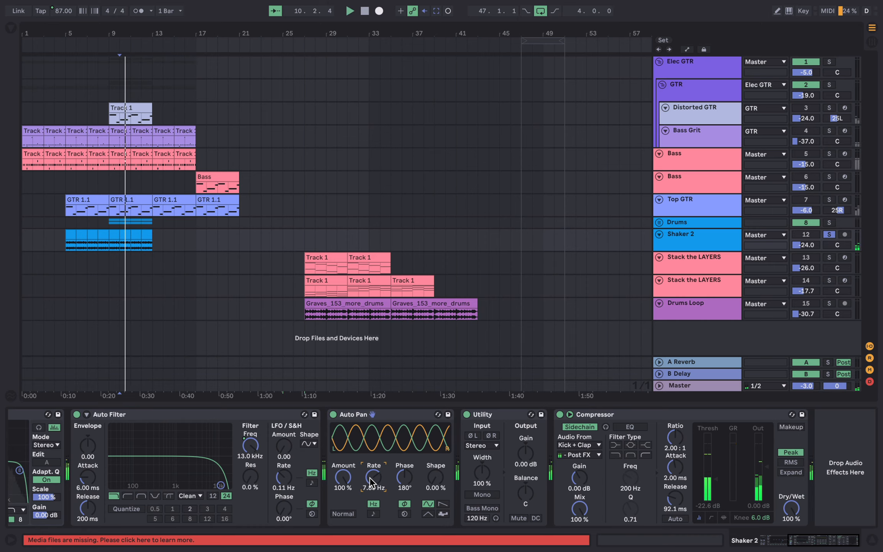
Sweep the Shaker 2 Auto Pan rate down to about 0.1 Hz and back up.
left_click_drag(370, 478, 370, 506)
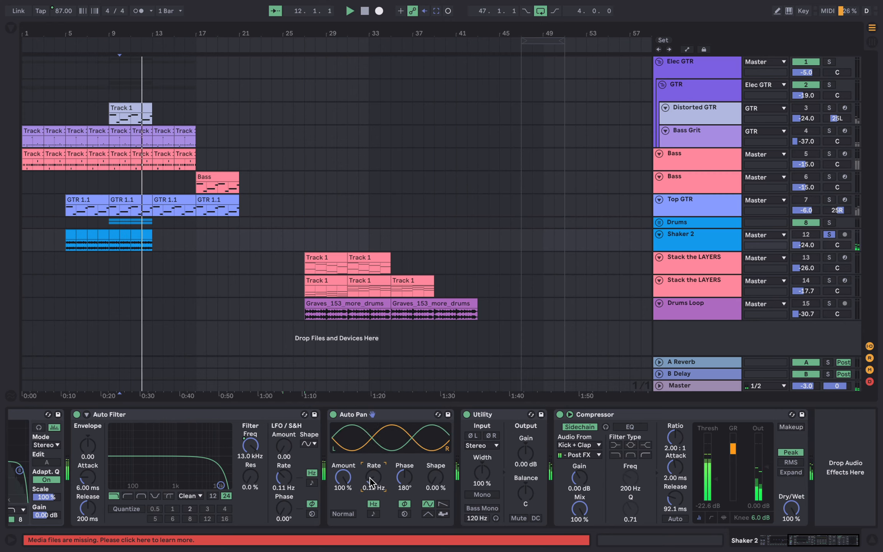
left_click_drag(370, 478, 370, 466)
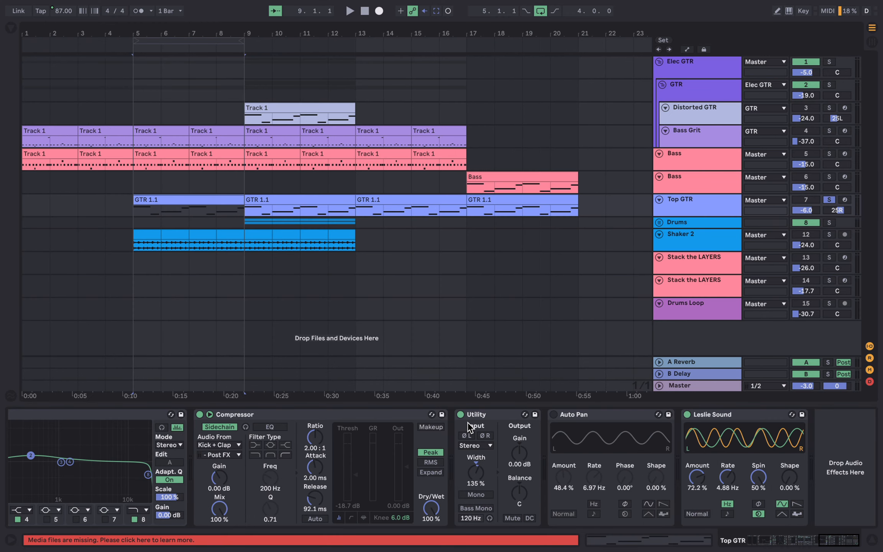
Switch the Top GTR Leslie Sound from Spin to Phase mode and back to Spin while auditioning.
key("space")
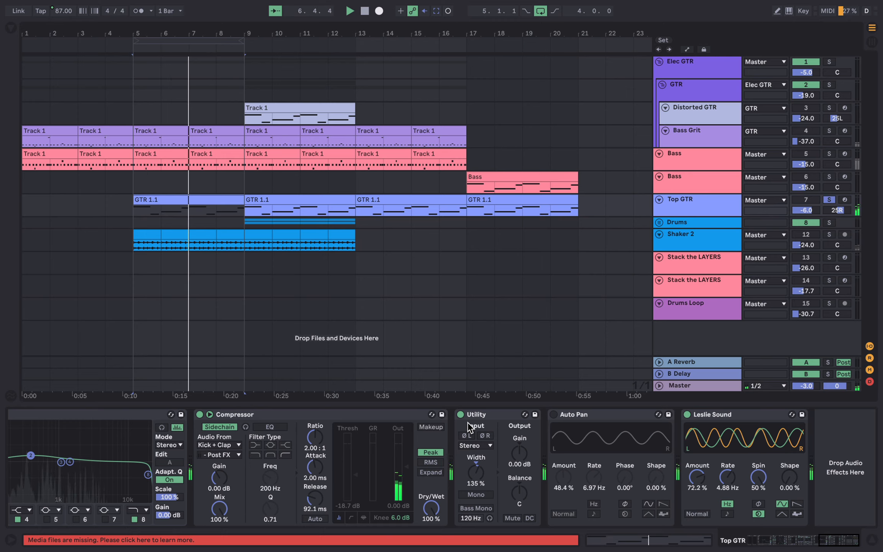
key("space")
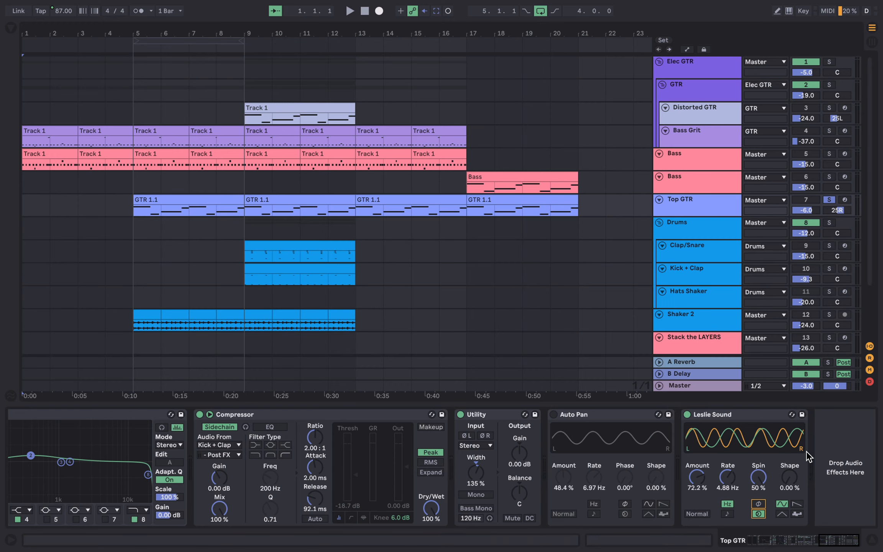
left_click(822, 447)
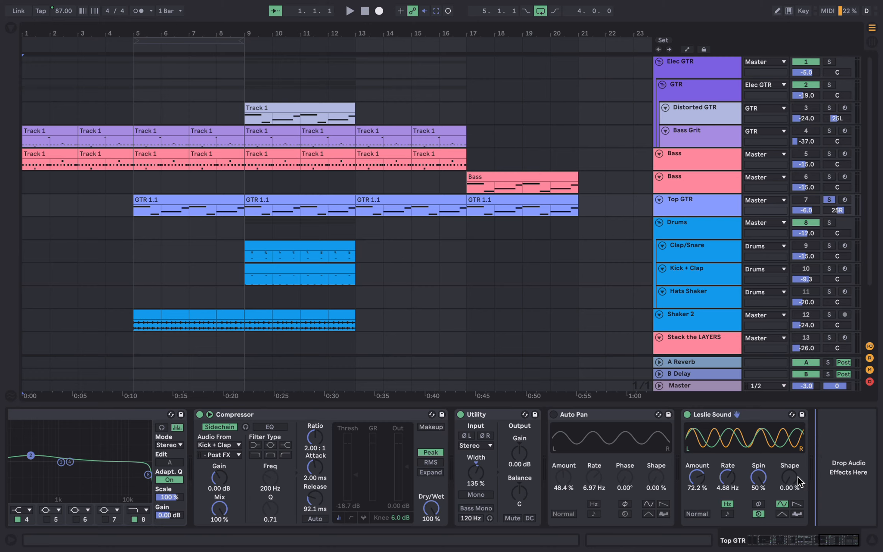
left_click(763, 504)
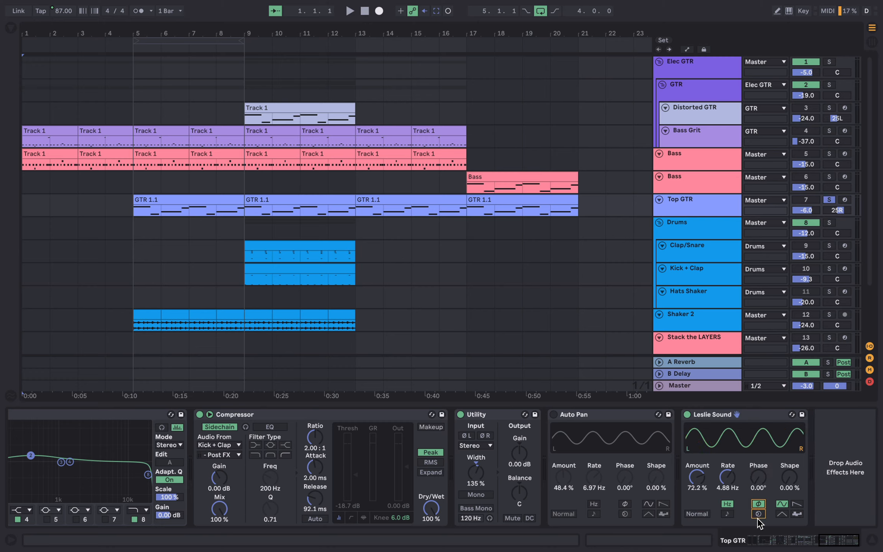
left_click(757, 513)
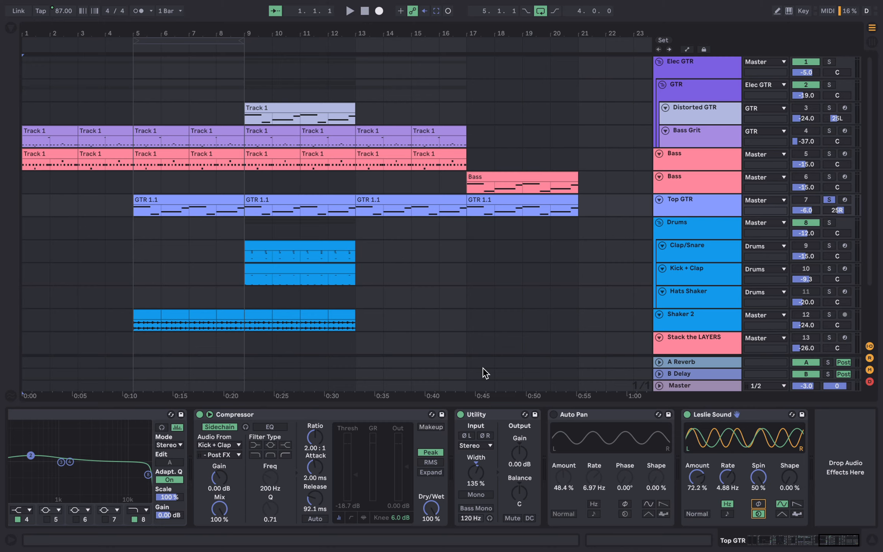
Start playback from the first GTR 1.1 clip on the Top GTR track.
key("space")
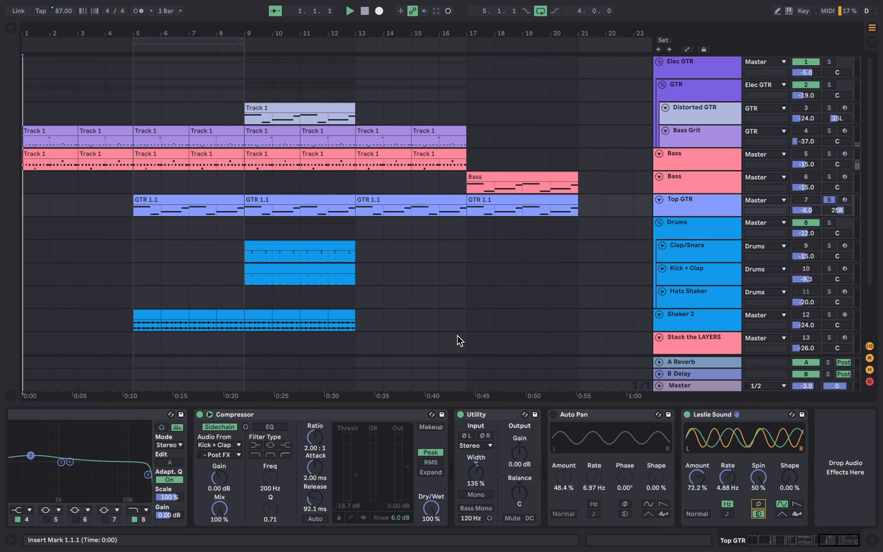
left_click(147, 199)
key("space")
key("space")
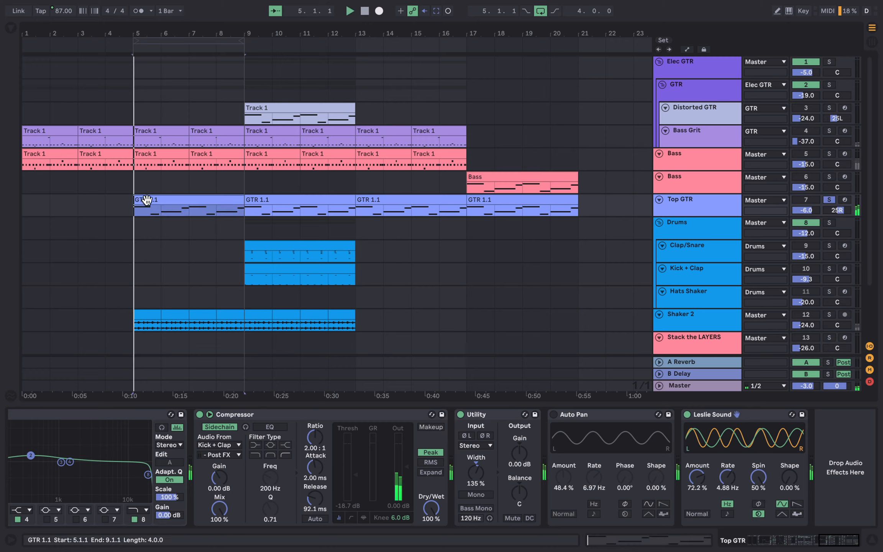
Set the Top GTR Leslie Sound rate to about 3.62 Hz.
mouse_move(727, 477)
left_mouse_down()
mouse_move(727, 496)
mouse_move(727, 464)
left_mouse_up()
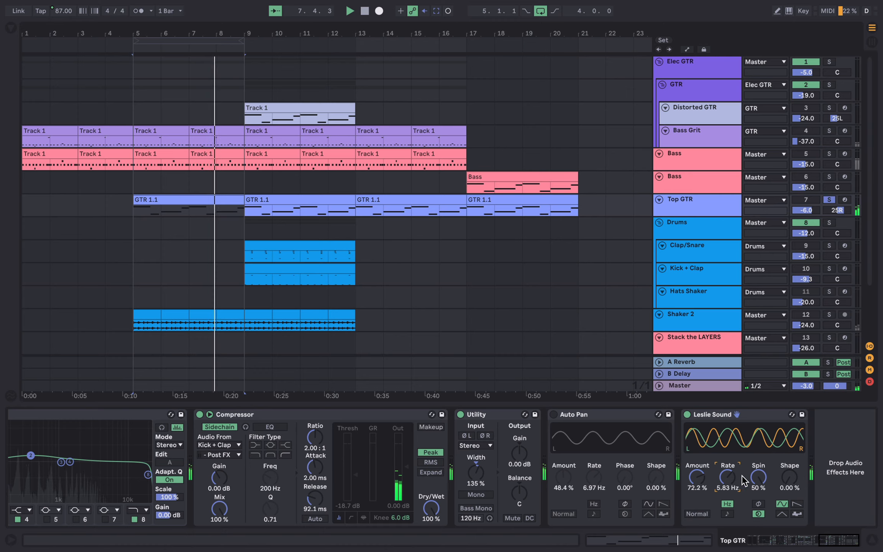
left_click_drag(733, 484, 733, 492)
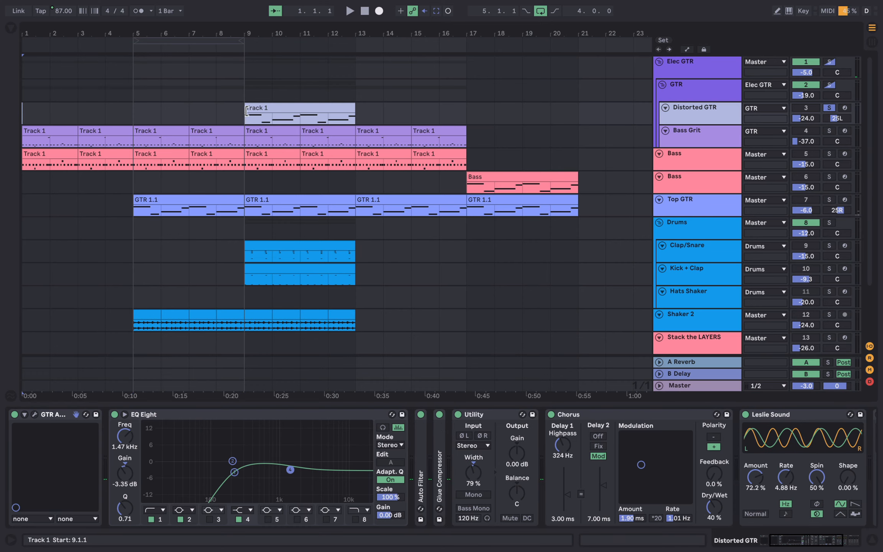
Select the Track 1 clip on the Distorted GTR track and play it back.
left_click(246, 111)
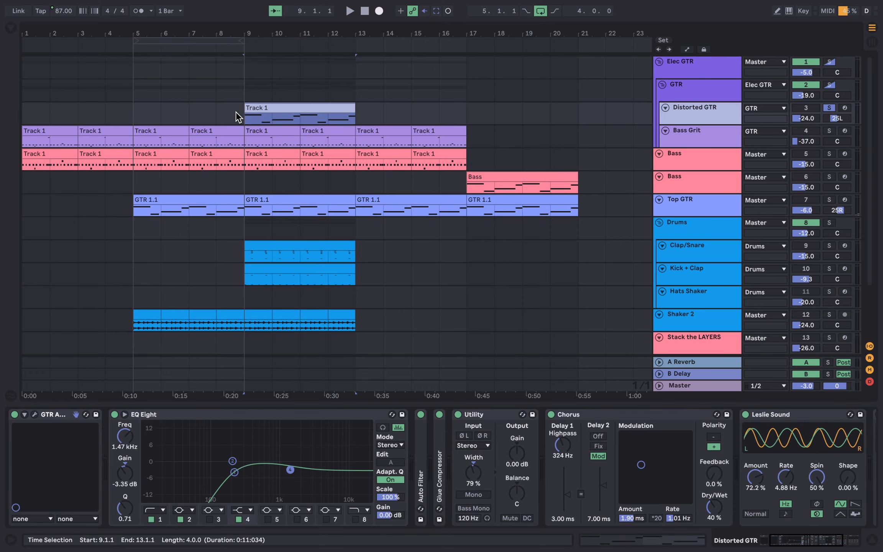
key("space")
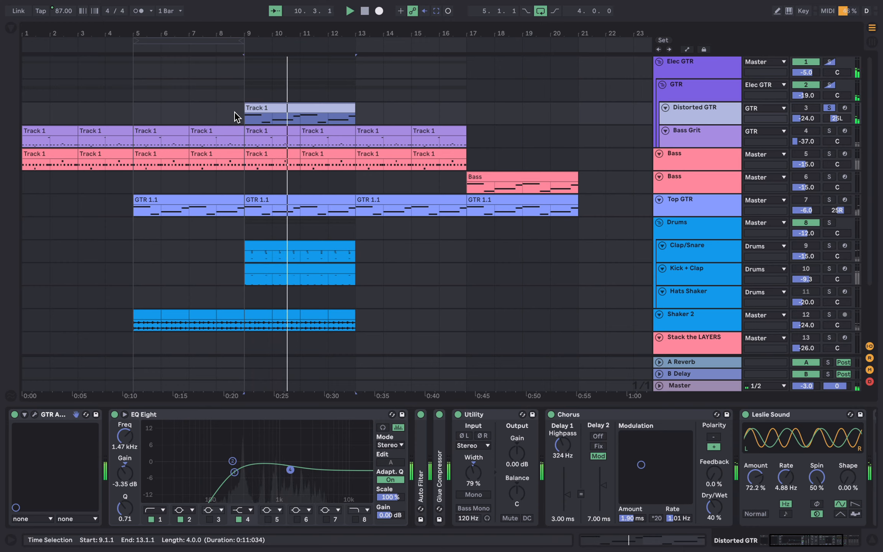
key("space")
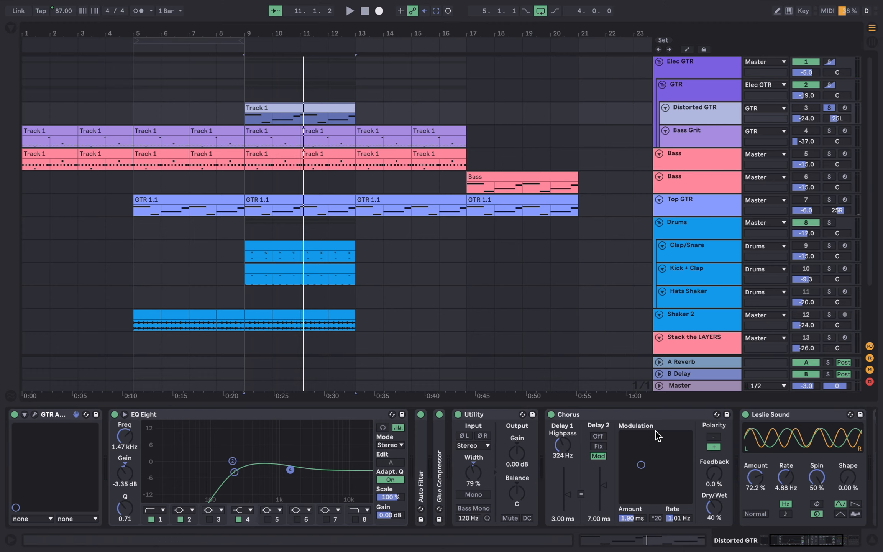
Turn off the Distorted GTR Leslie Sound and enable its Auto Pan instead.
scroll(639, 436, "right", 5)
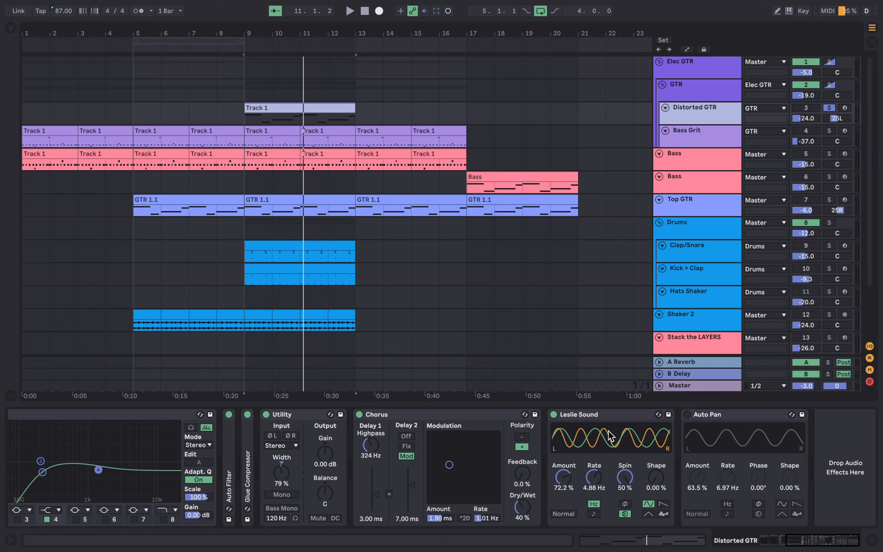
left_click(554, 414)
left_click(687, 415)
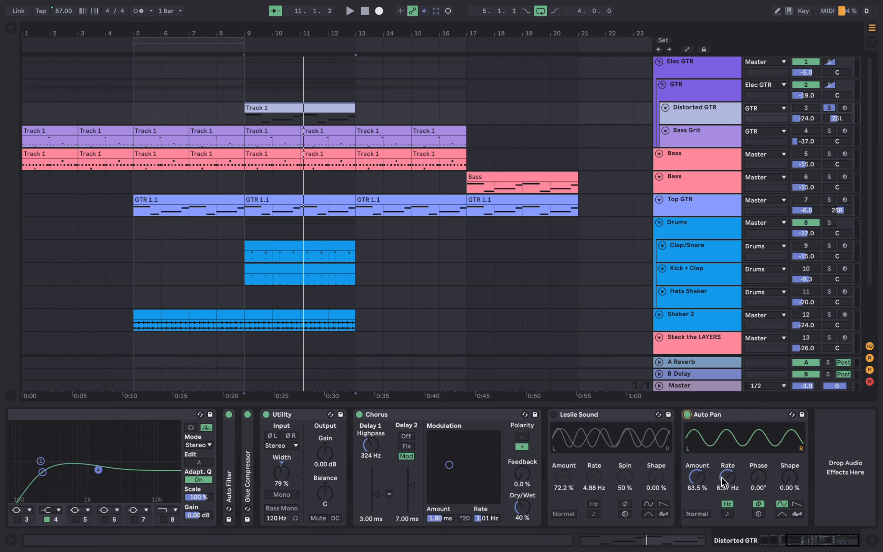
Raise the Distorted GTR Auto Pan amount to about 84.9% during playback, then undo the change.
key("space")
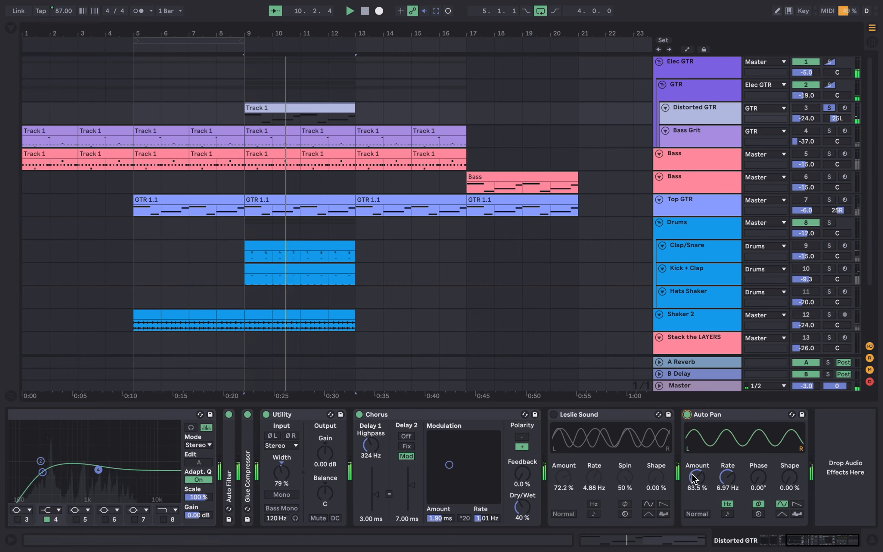
left_click_drag(697, 478, 697, 459)
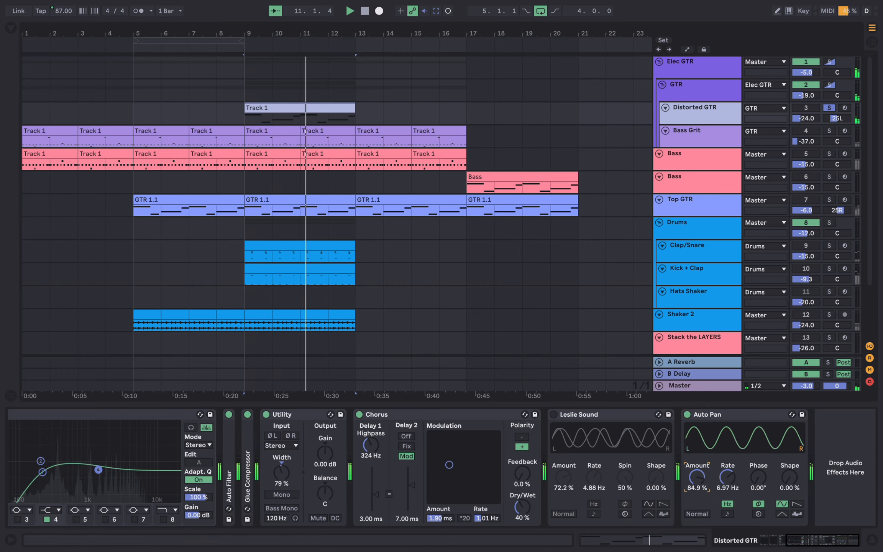
key("super+z")
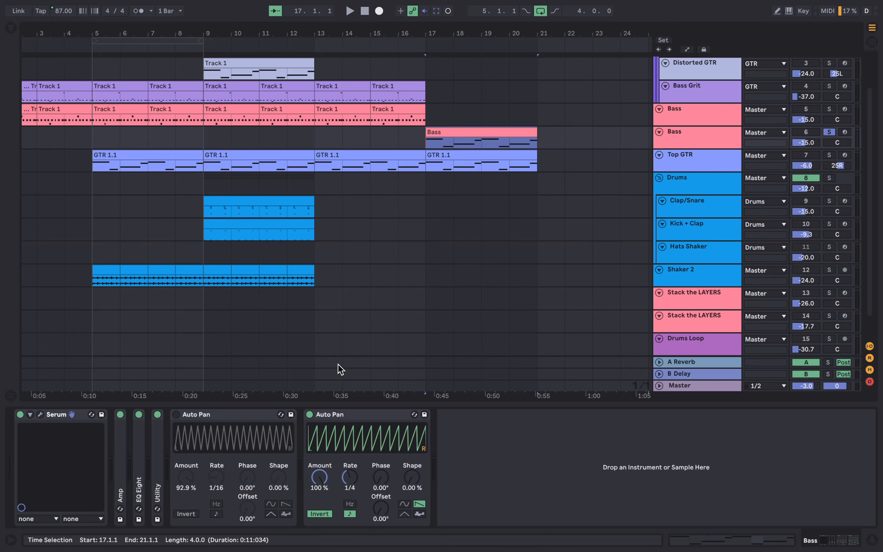
On the Bass track, enable the first Auto Pan and switch off the second one.
key("space")
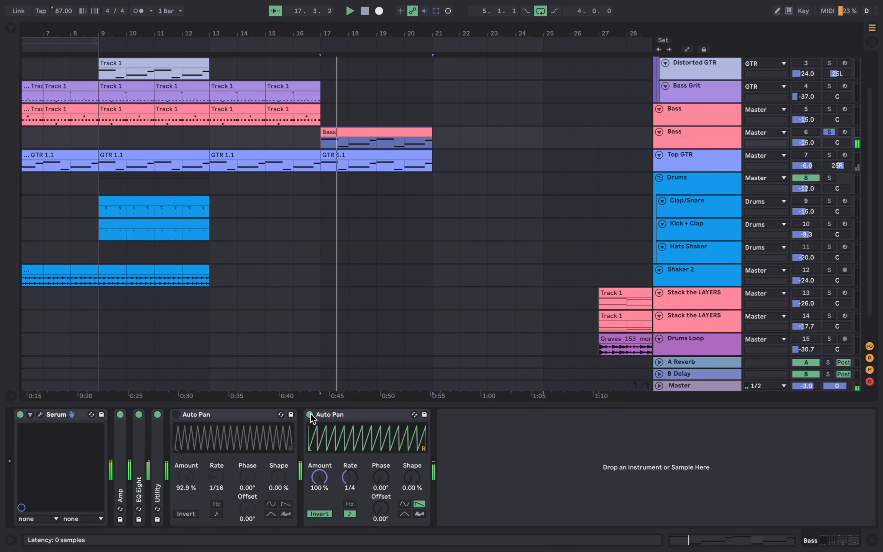
left_click(310, 413)
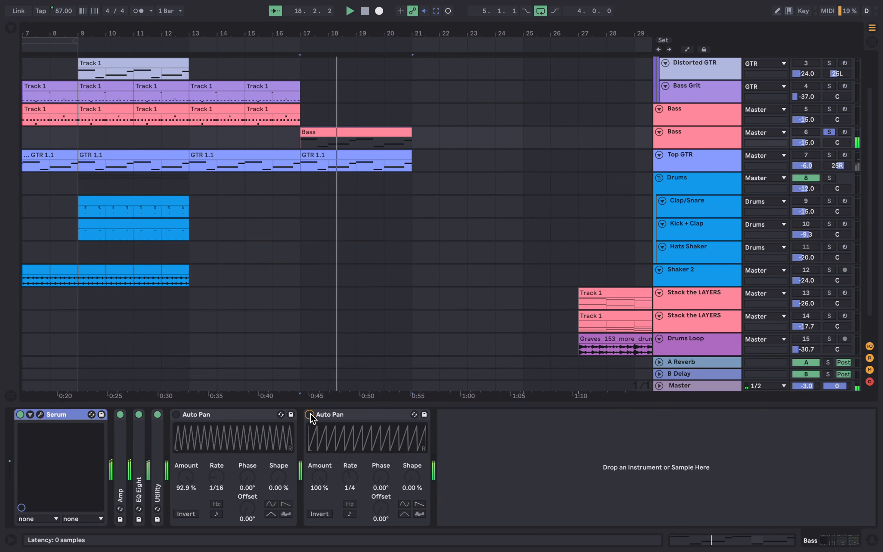
left_click(309, 413)
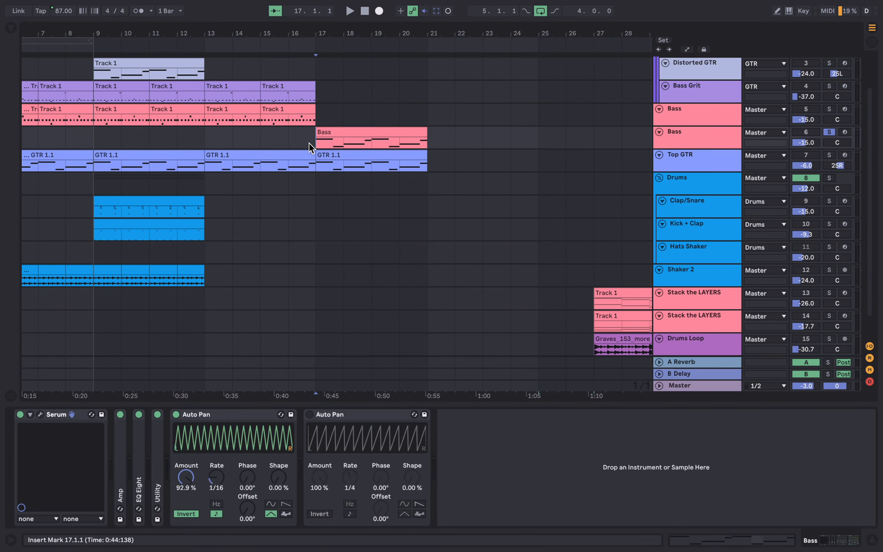
Lower the amount of the Bass track's active Auto Pan during playback.
key("space")
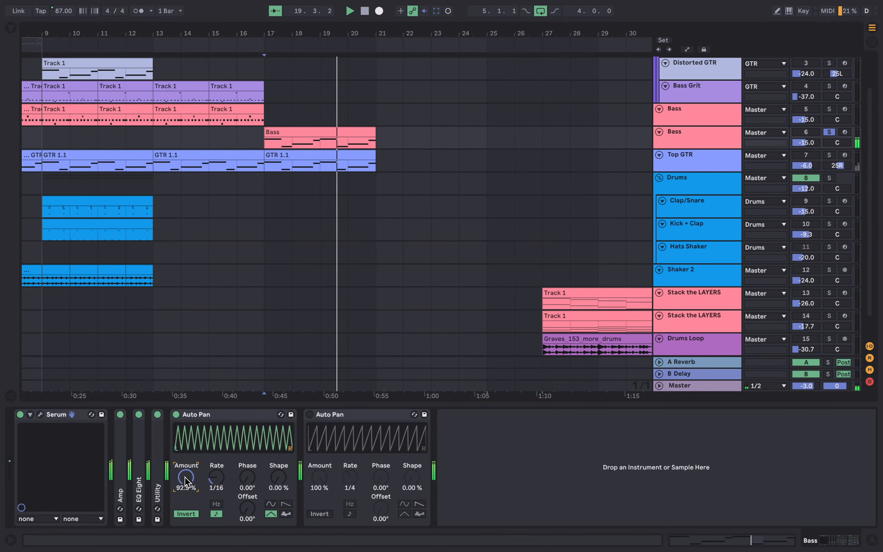
left_click_drag(186, 477, 186, 531)
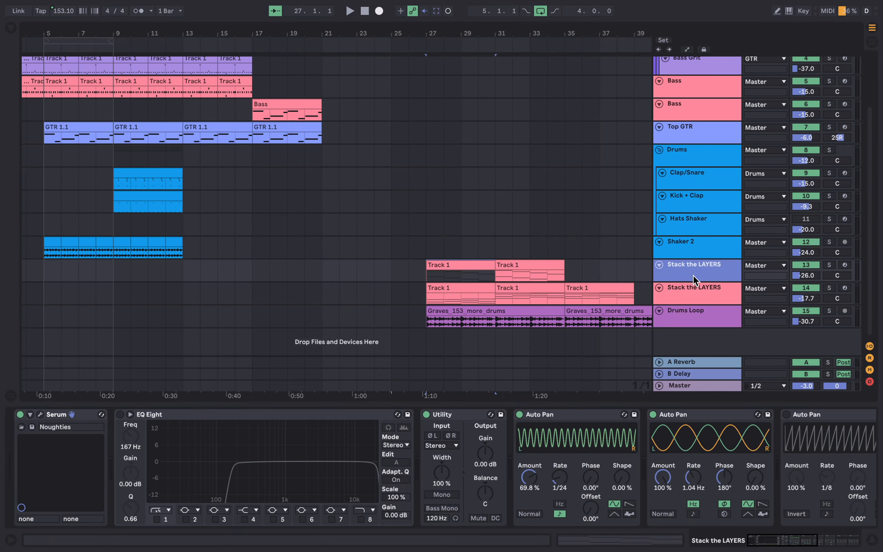
Scroll through the Stack the LAYERS Auto Pan devices and play back the section.
scroll(546, 442, "right", 10)
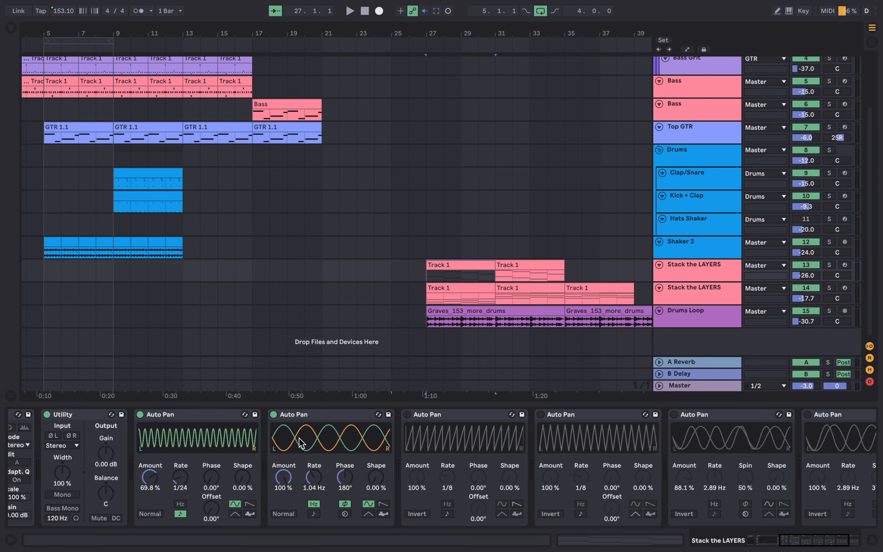
key("s")
key("space")
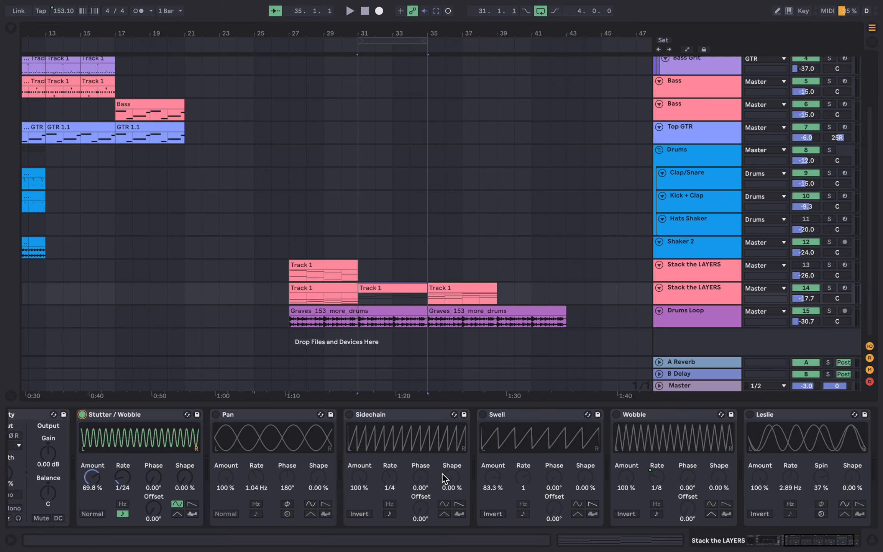
key("space")
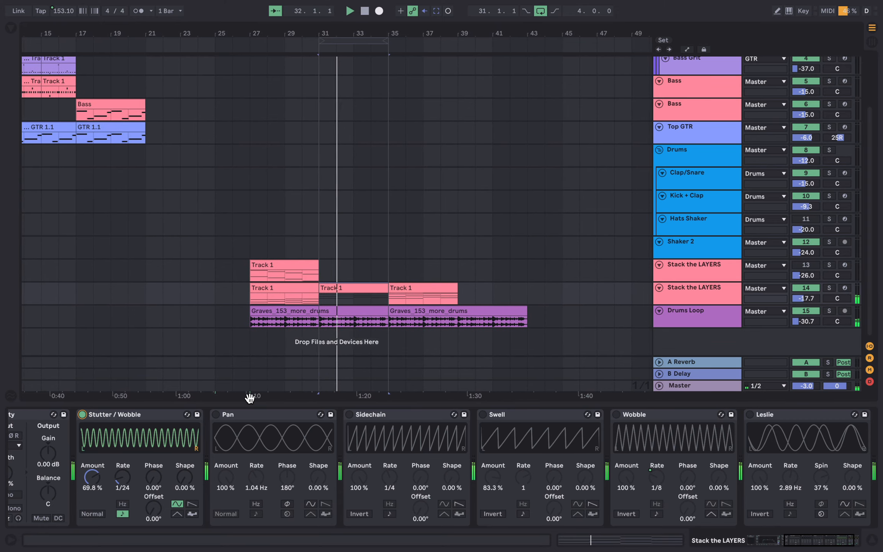
Enable the Pan and Sidechain Auto Pan devices and switch off Stutter / Wobble.
left_click(216, 414)
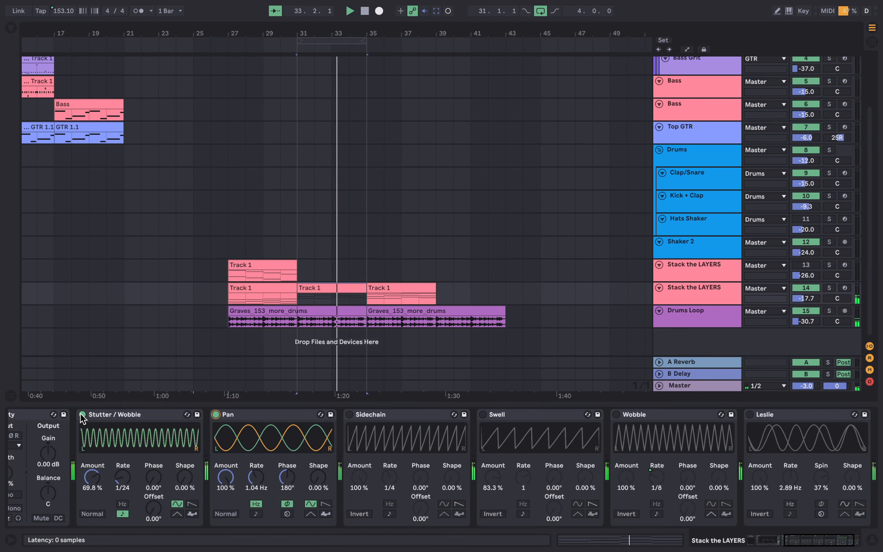
left_click(349, 414)
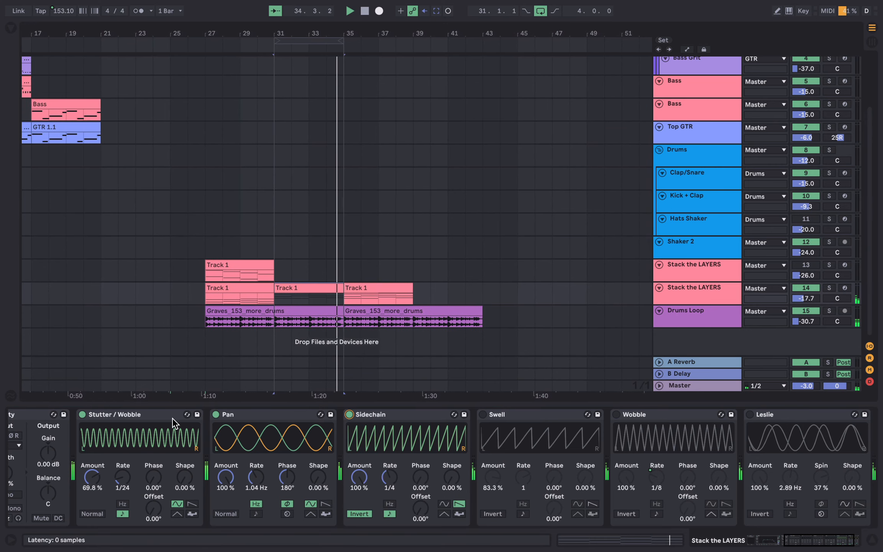
left_click(82, 414)
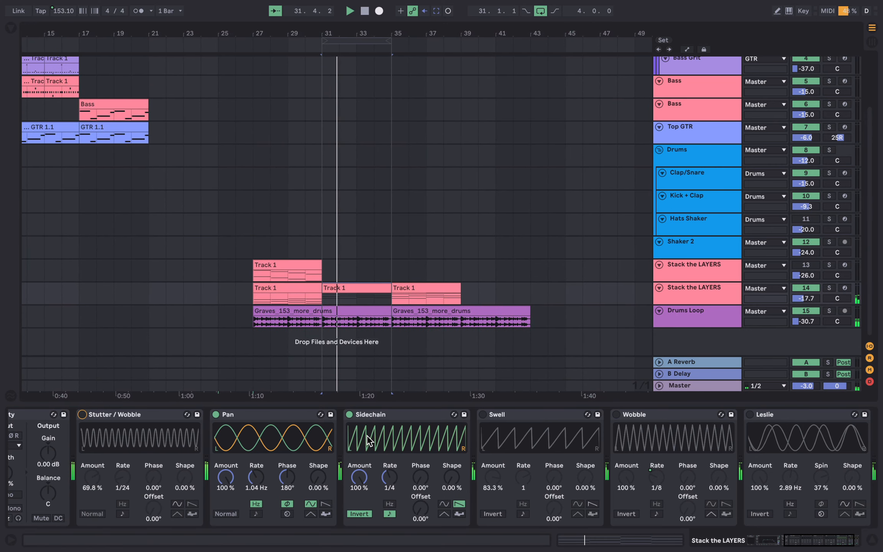
On the Stack the LAYERS track, switch off the Sidechain and Pan Auto Pans and enable Swell.
left_click(349, 415)
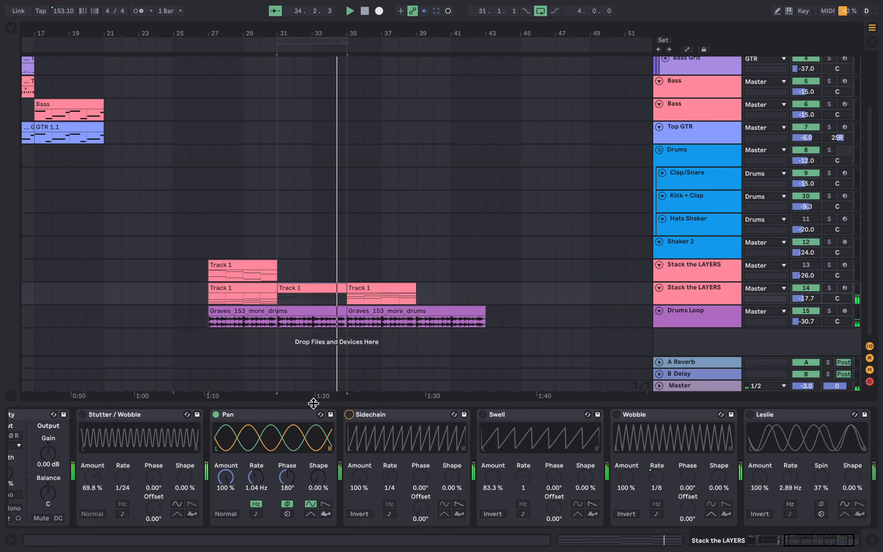
left_click(483, 414)
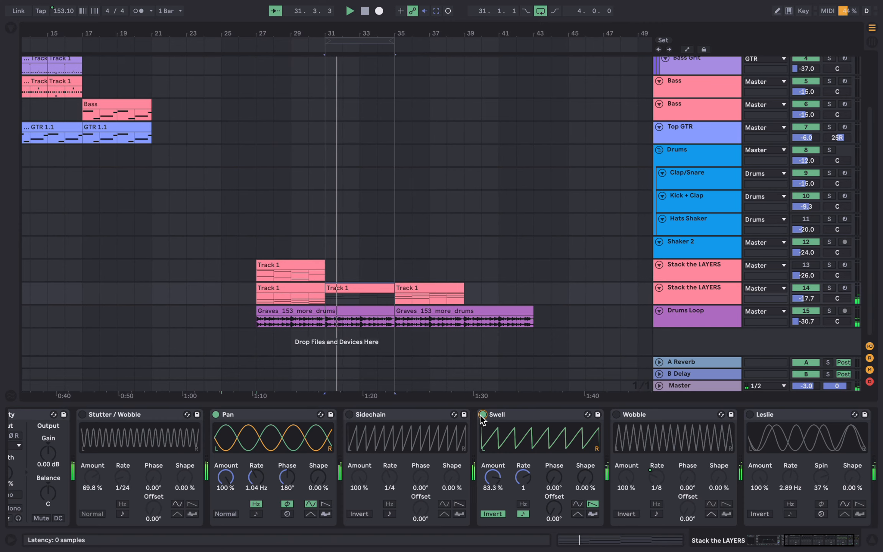
left_click(216, 415)
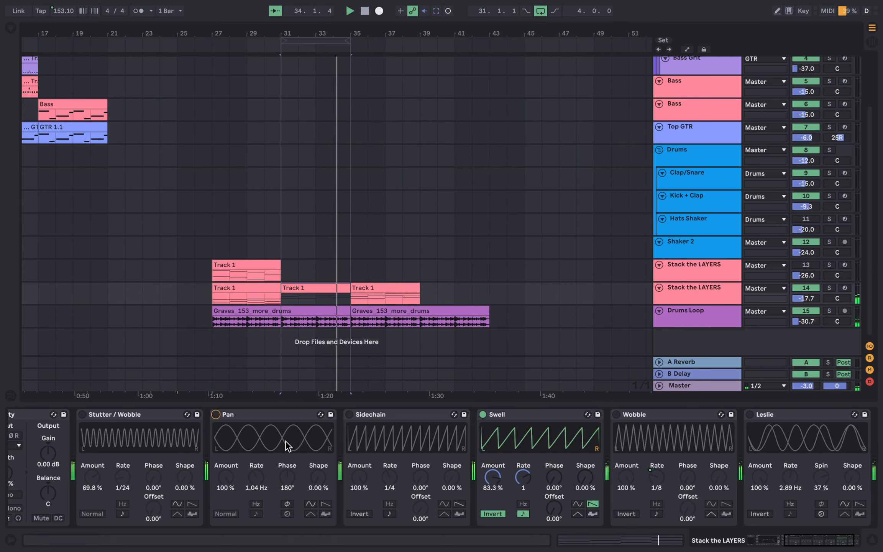
Toggle the Stutter / Wobble Auto Pan on and off, and enable the Wobble Auto Pan.
left_click(82, 415)
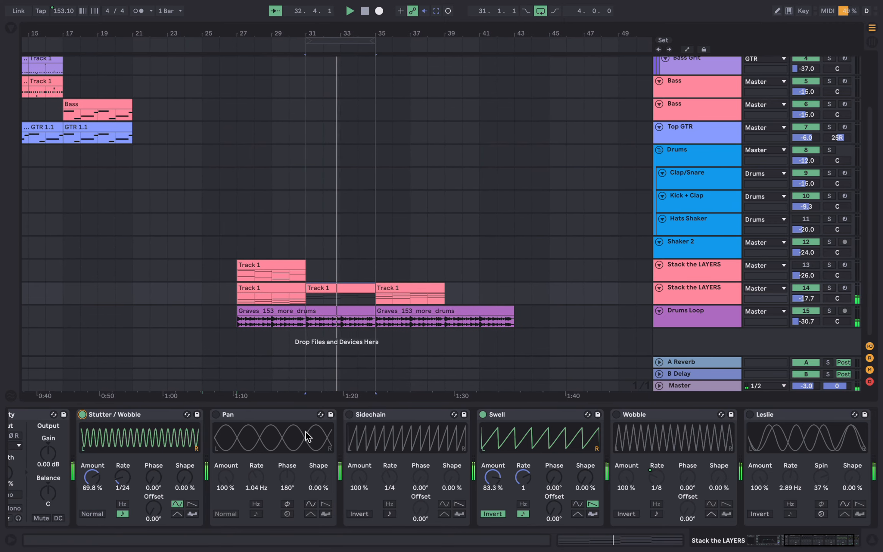
left_click(82, 414)
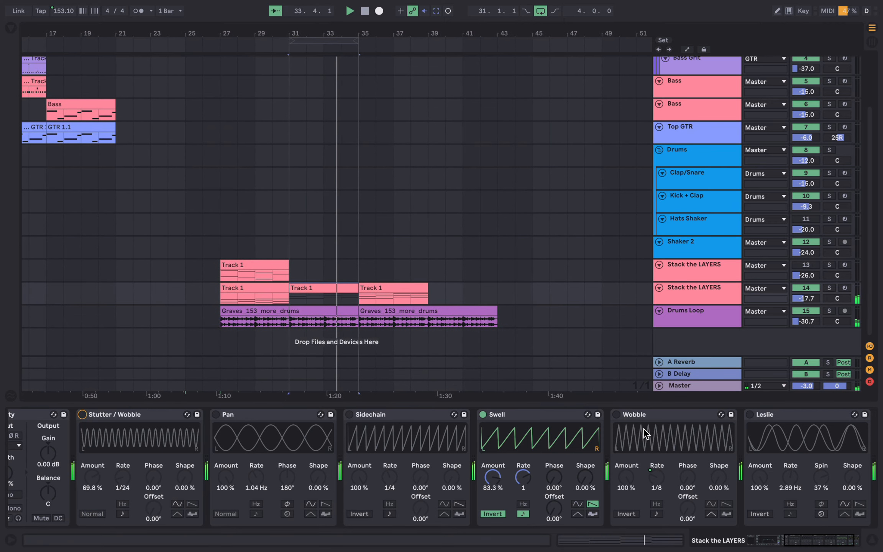
left_click(616, 414)
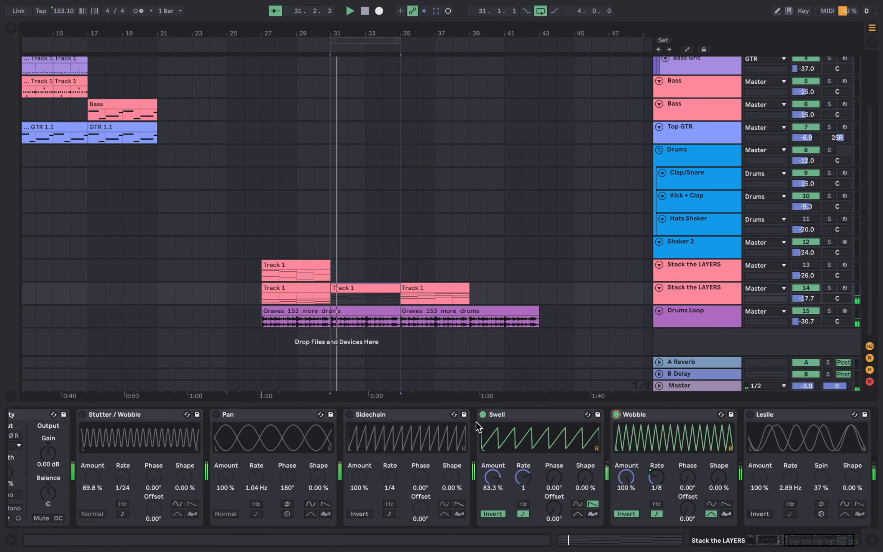
Switch off the Swell Auto Pan and enable the Leslie device in the chain.
scroll(480, 426, "right", 3)
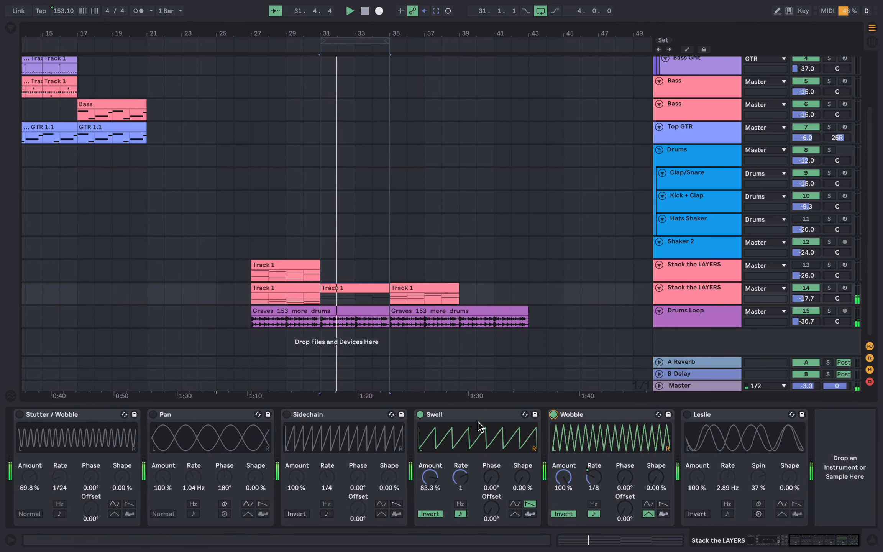
left_click(420, 414)
left_click(686, 414)
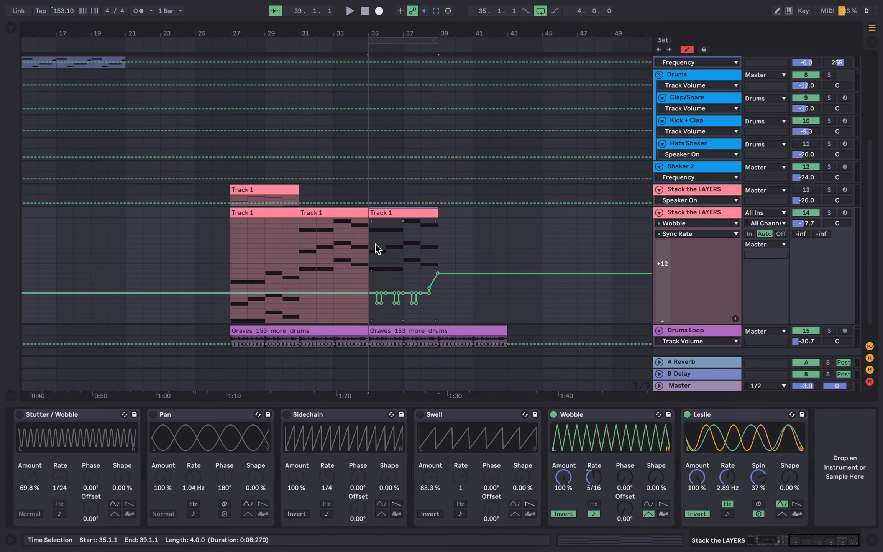
Place the insert marker at bar 35 and play back the arrangement.
left_click(374, 243)
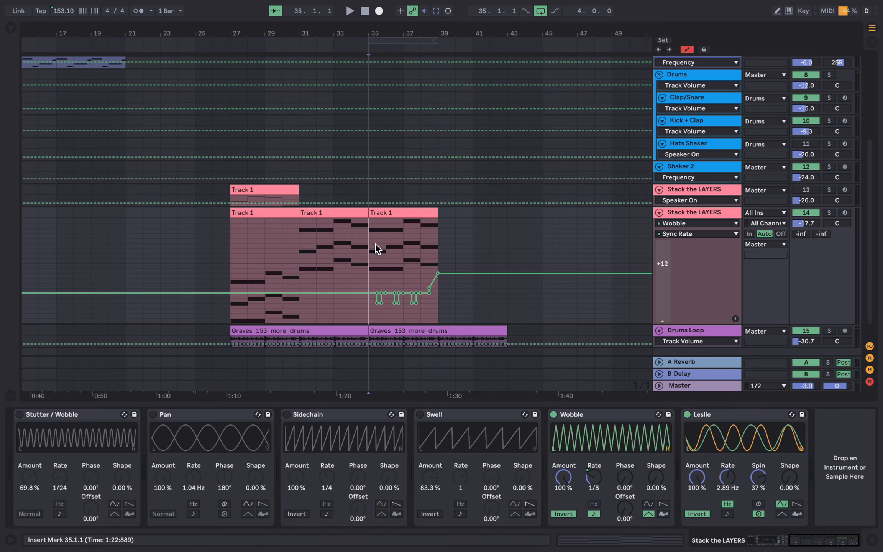
key("space")
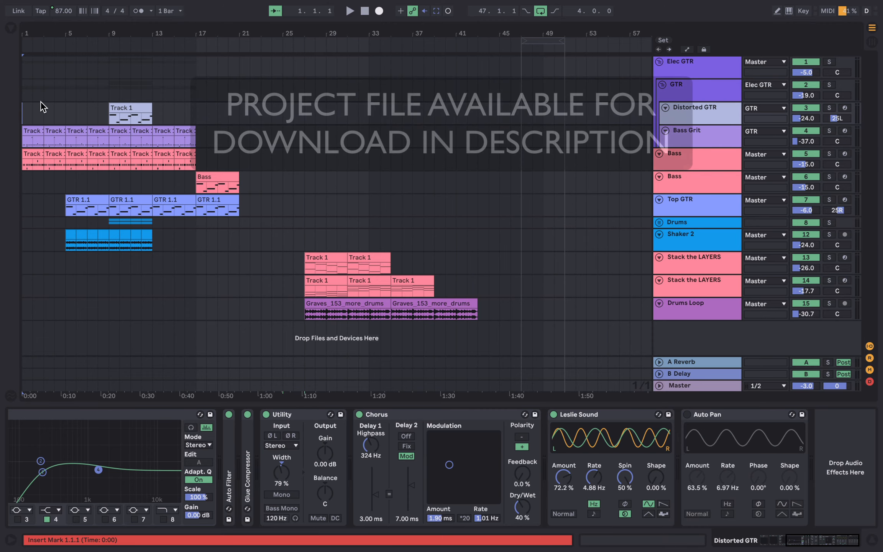
key("space")
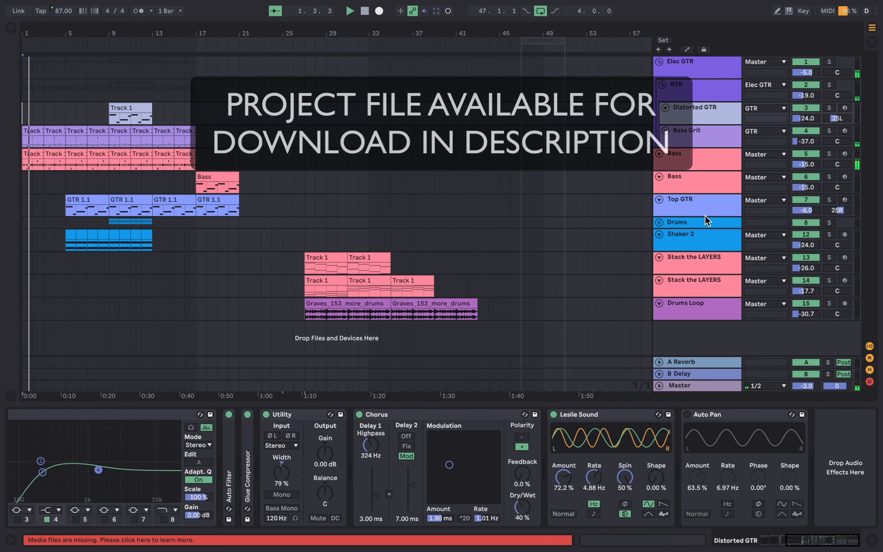
Inspect the device chains on the Bass, Bass Grit, Top GTR and Distorted GTR tracks during playback.
left_click(698, 161)
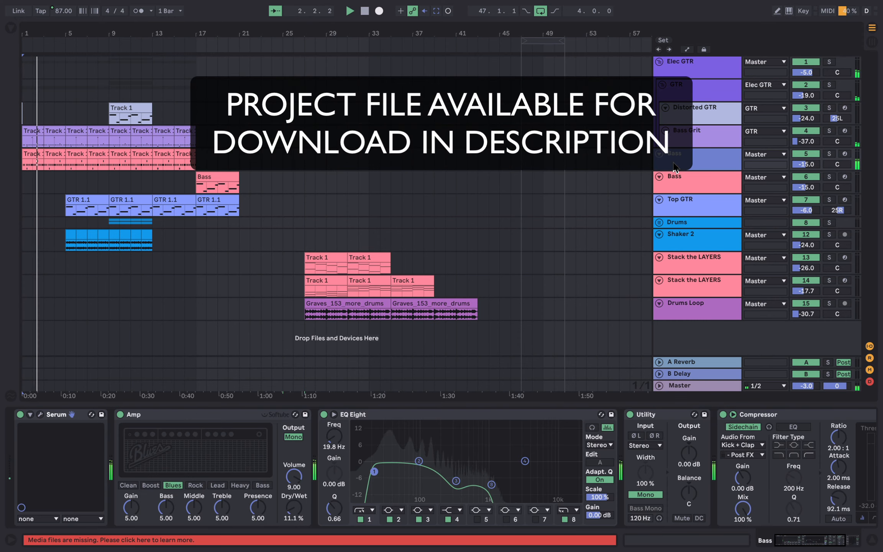
left_click(698, 140)
left_click(590, 470)
scroll(590, 471, "right", 5)
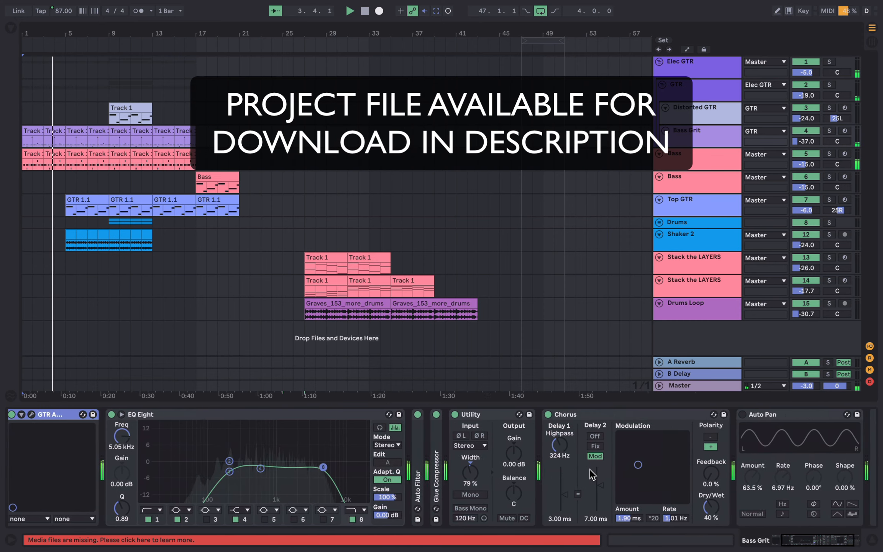
left_click(696, 184)
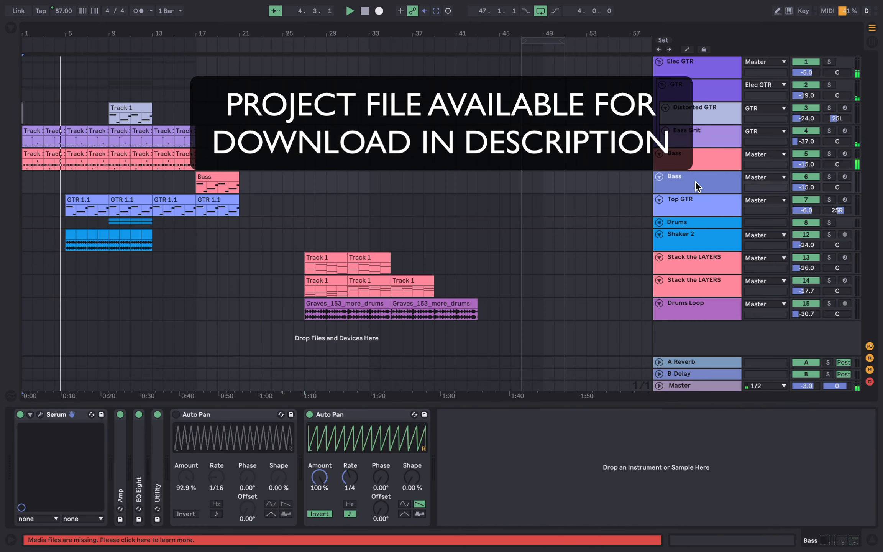
left_click(682, 202)
scroll(304, 527, "right", 10)
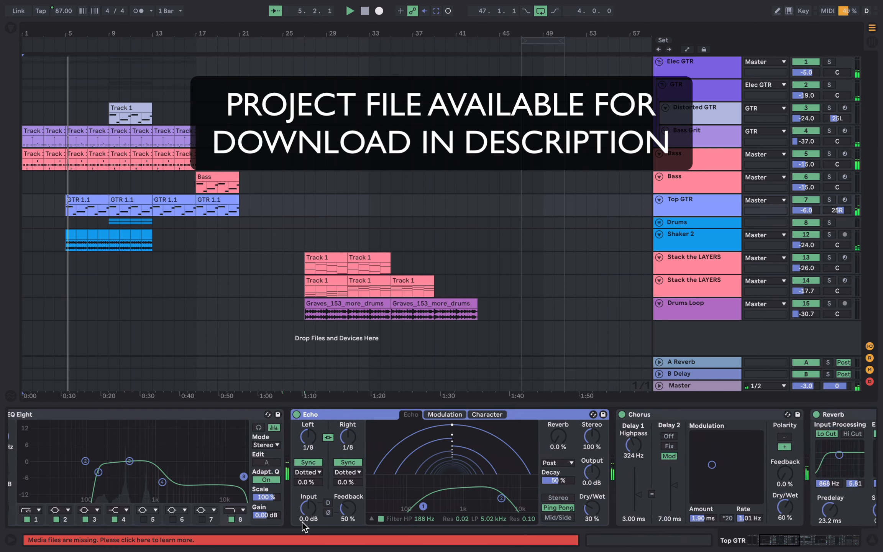
scroll(304, 527, "right", 10)
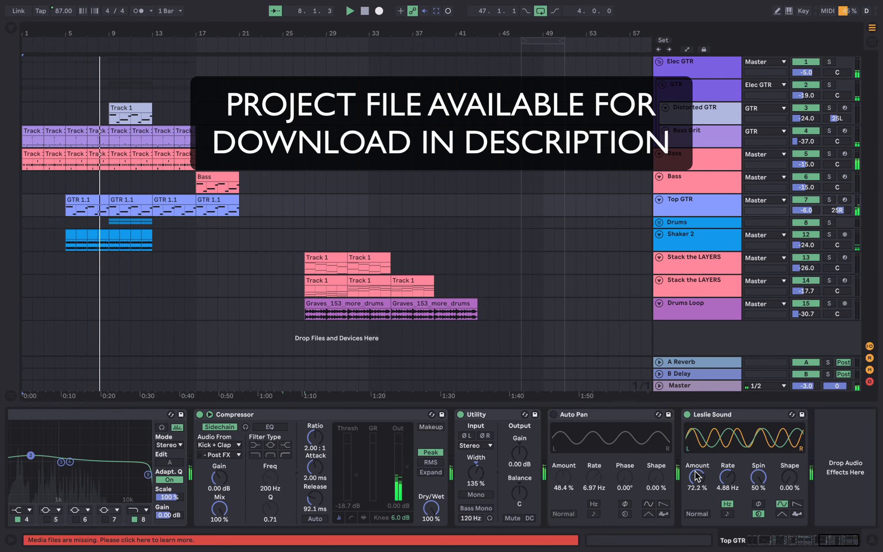
left_click(694, 118)
scroll(605, 445, "right", 5)
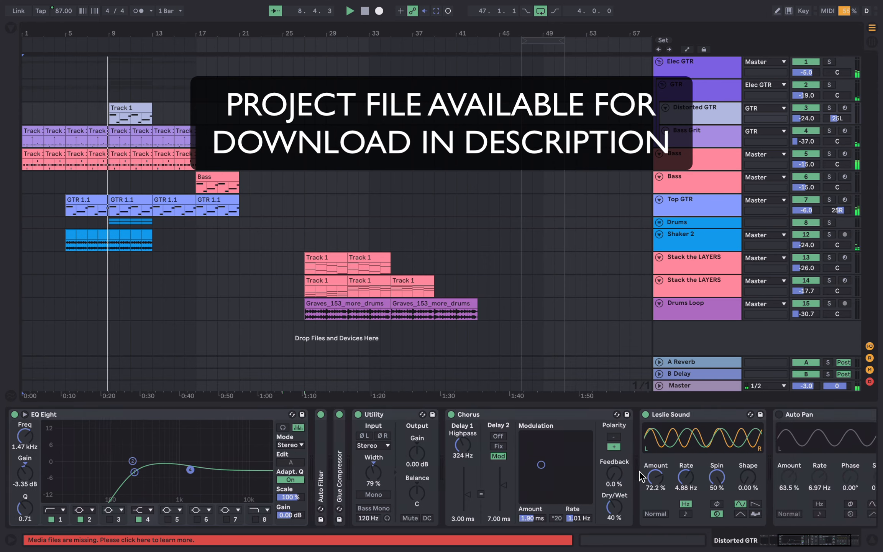